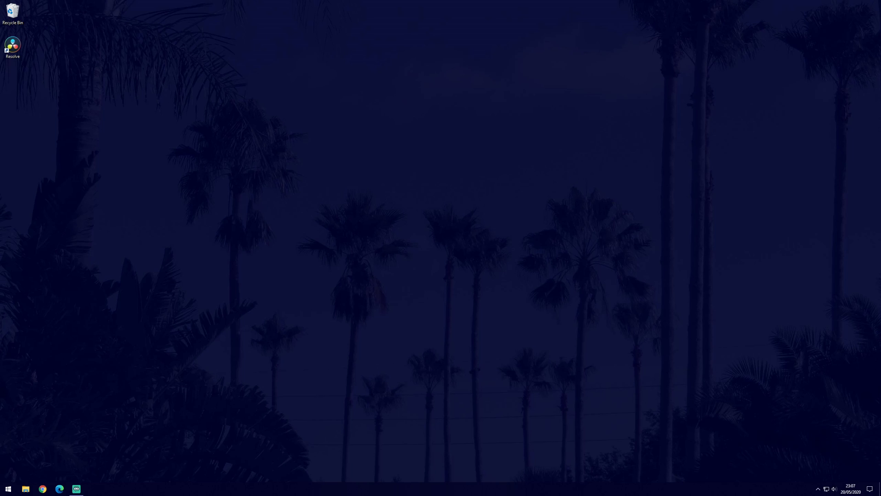
Go from the Start menu through Settings > System to the Sound settings page.
click(3, 490)
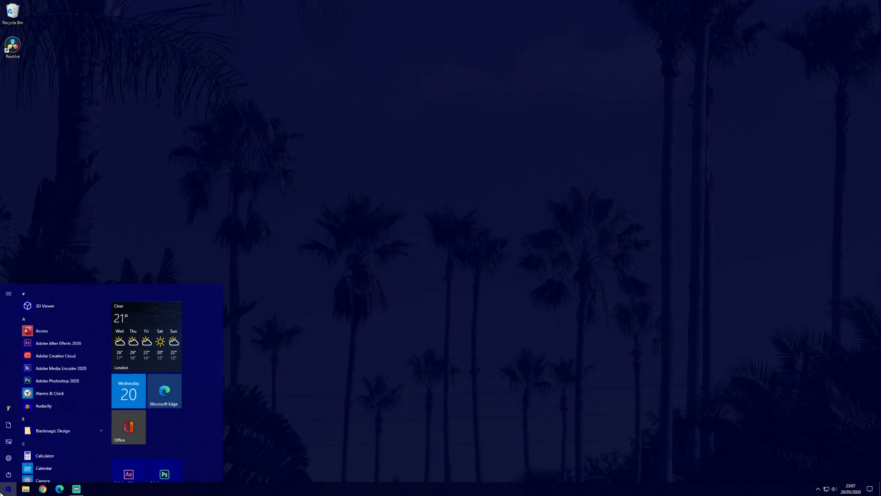
click(8, 458)
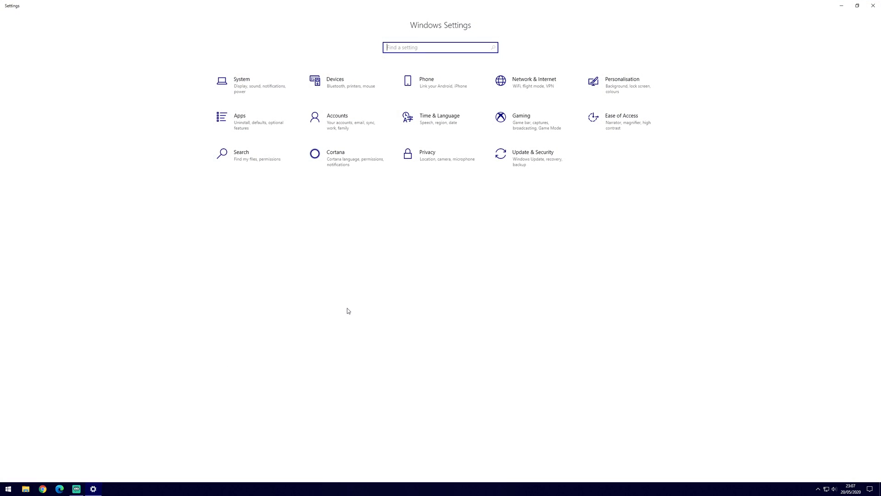
click(257, 86)
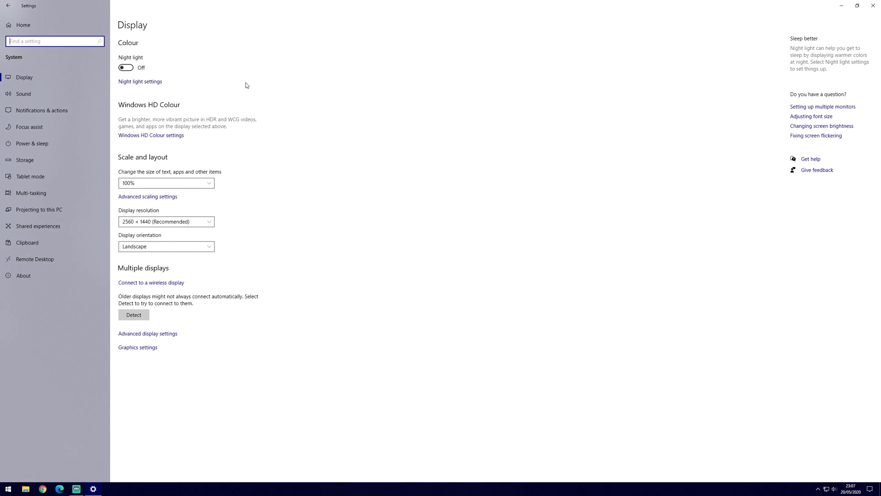
click(44, 94)
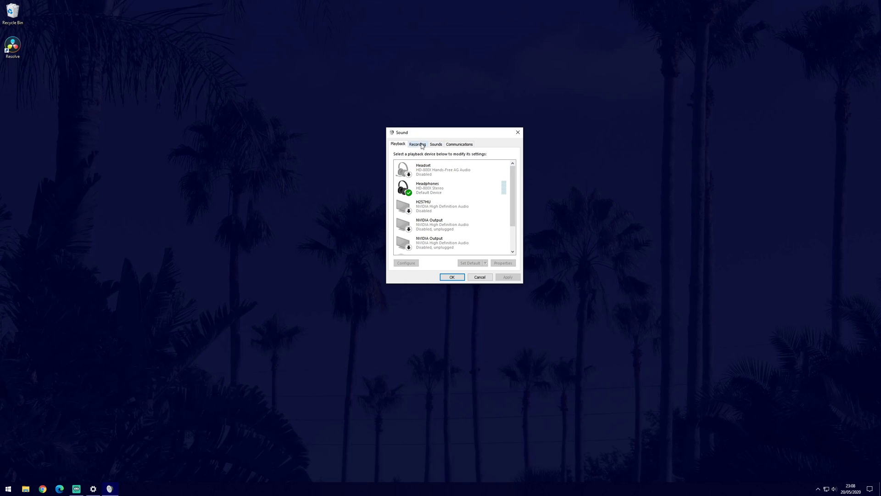
Open the Headset microphone's properties from Recording and check its level reads 100.
click(418, 145)
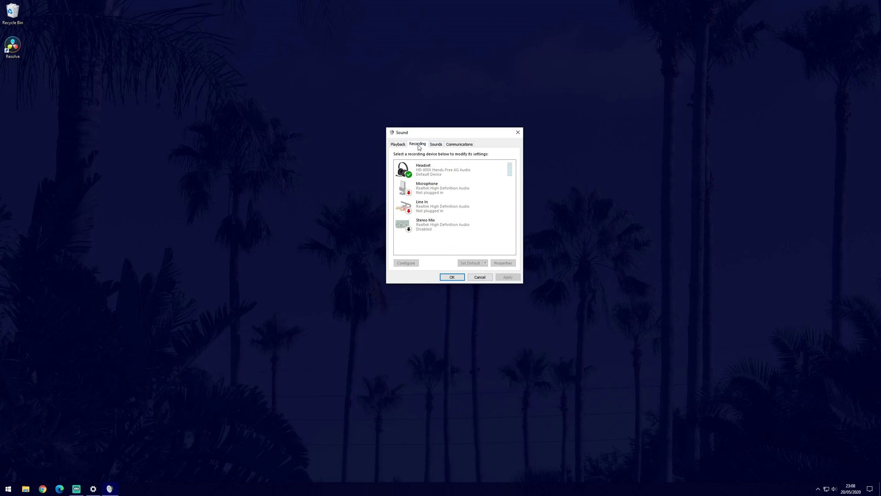
double_click(458, 172)
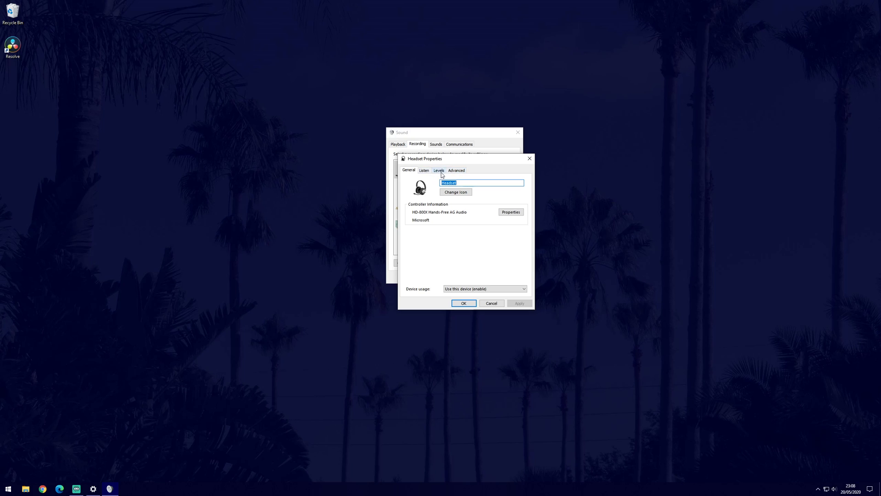
click(438, 171)
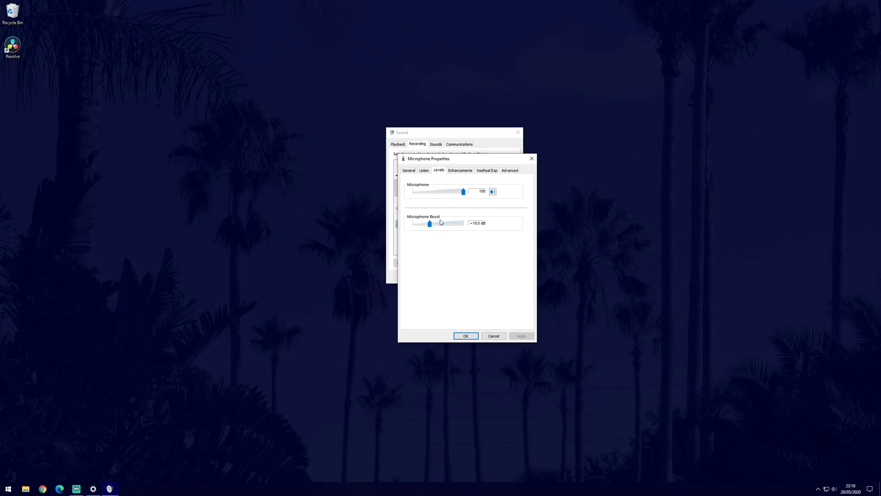
drag(453, 227, 432, 227)
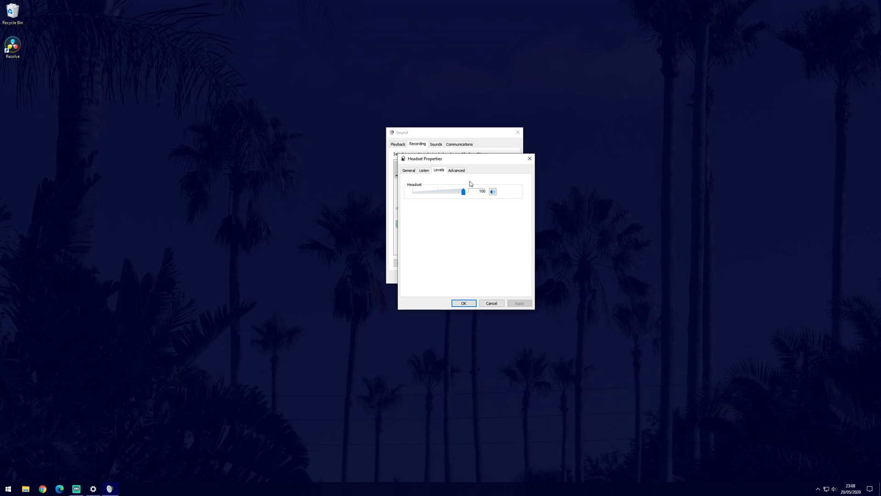
Untick 'Allow applications to take exclusive control' for the Headset and apply the change.
click(456, 171)
click(426, 228)
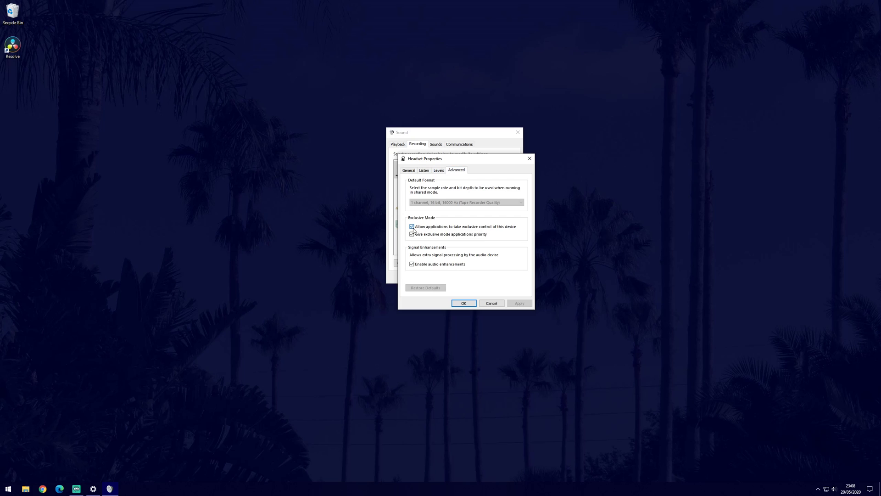
click(439, 170)
click(519, 303)
click(458, 172)
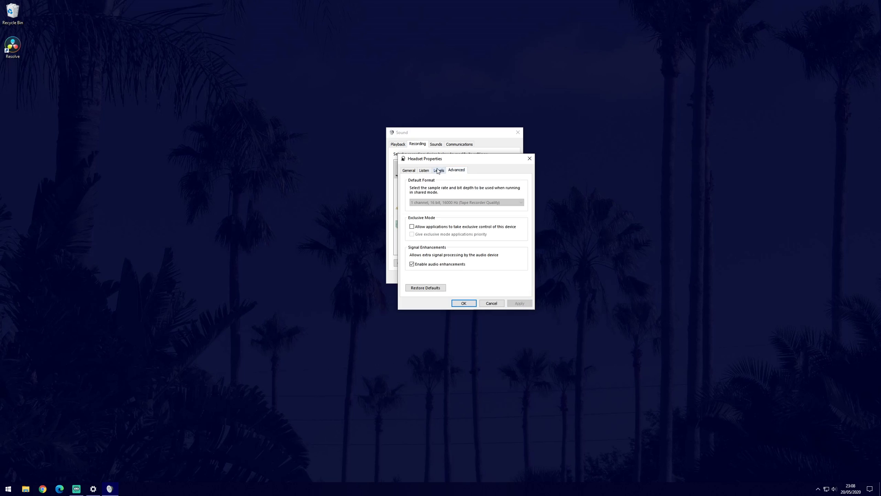
click(439, 171)
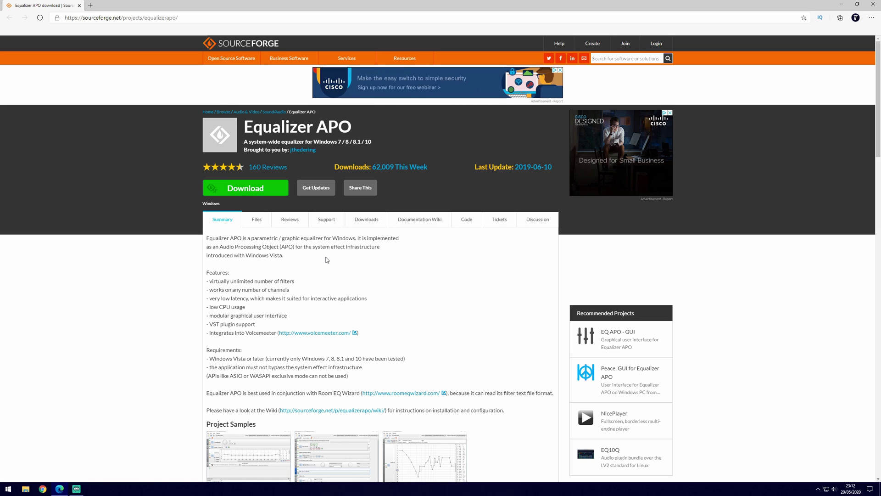
Download EqualizerAPO64-1.2.1.exe from the Equalizer APO SourceForge summary page.
click(370, 223)
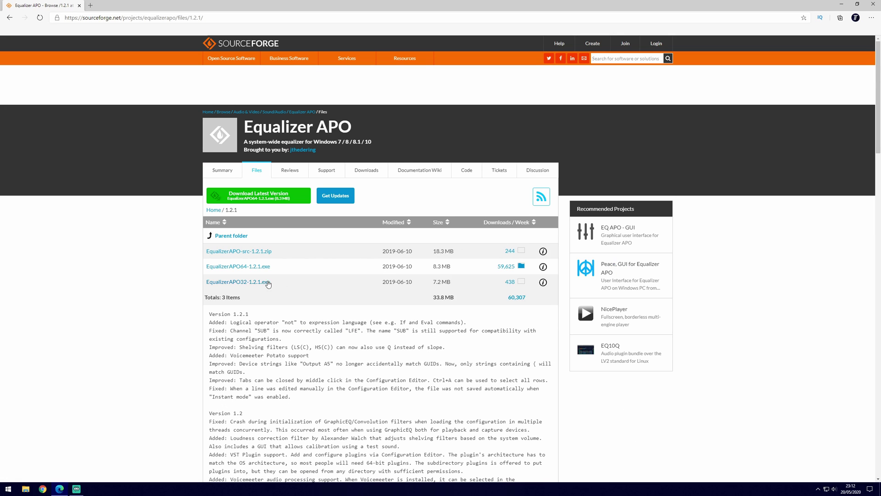
key(alt+Left)
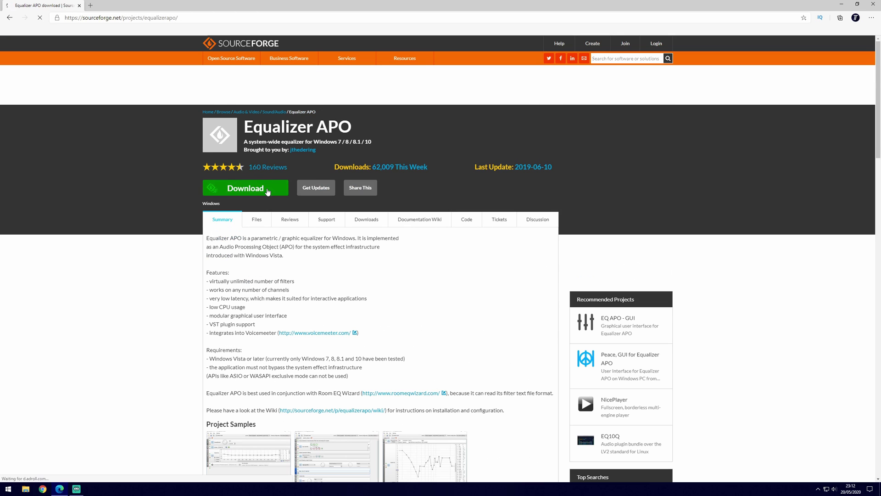
click(268, 190)
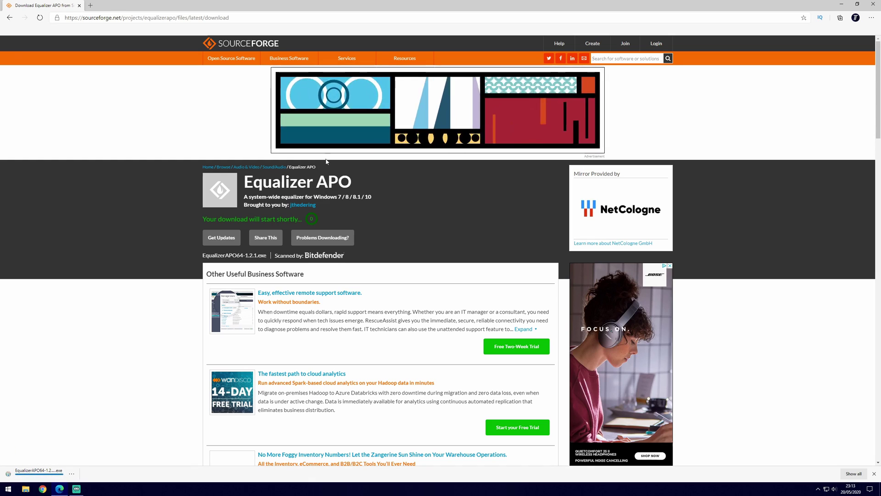
click(332, 236)
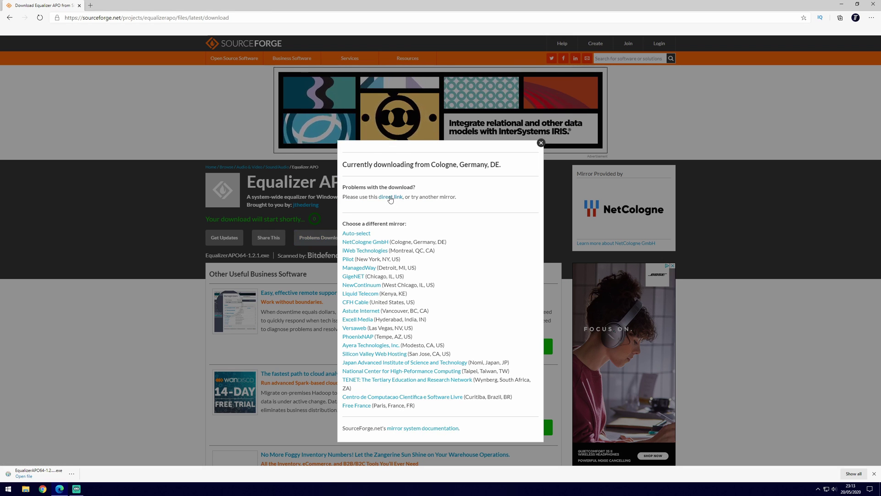
click(391, 197)
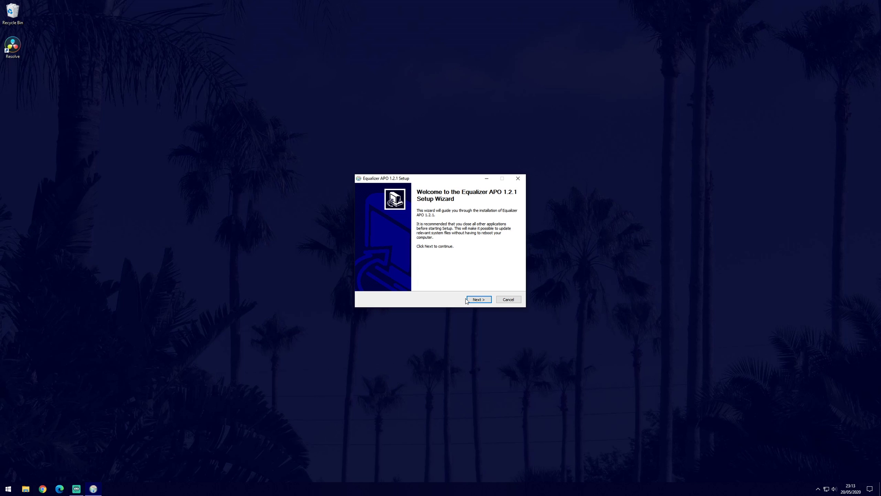
Install Equalizer APO 1.2.1 to the default folder with 'Do not create shortcuts' ticked.
click(480, 299)
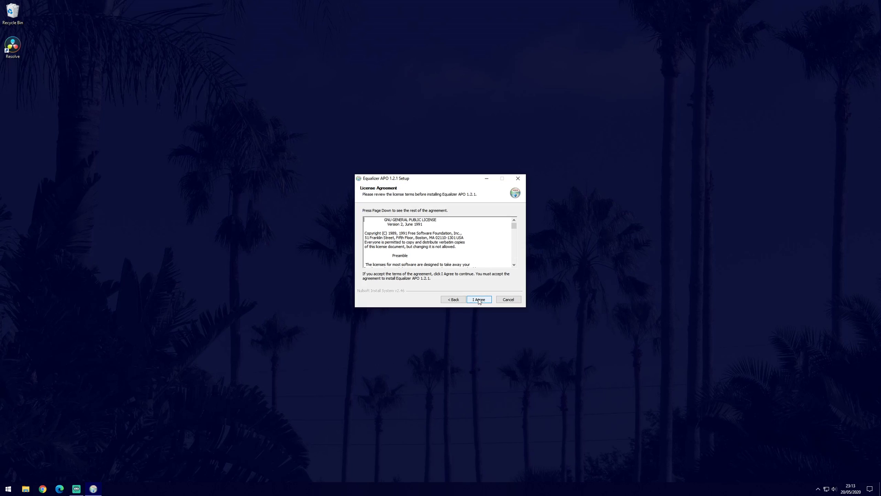
click(479, 300)
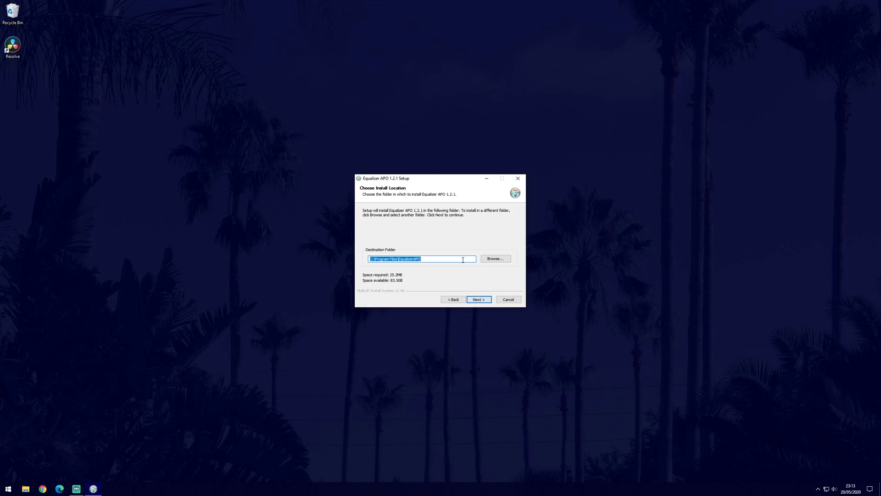
click(429, 258)
click(480, 300)
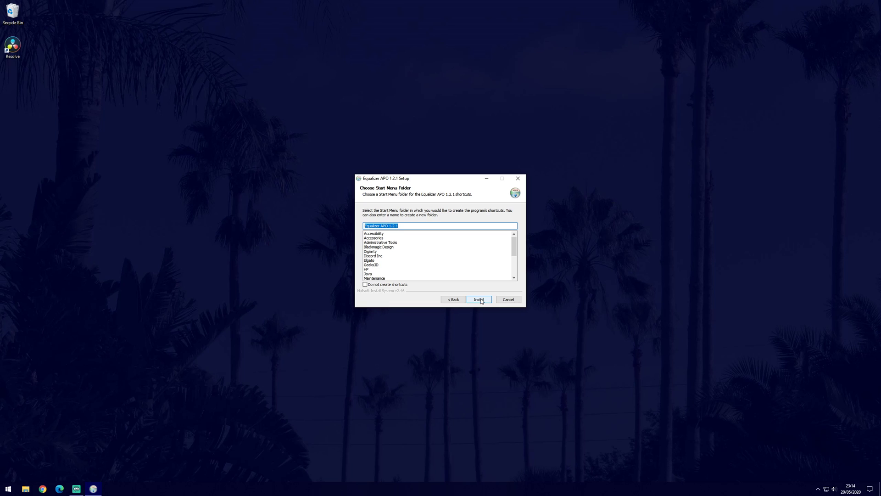
click(398, 286)
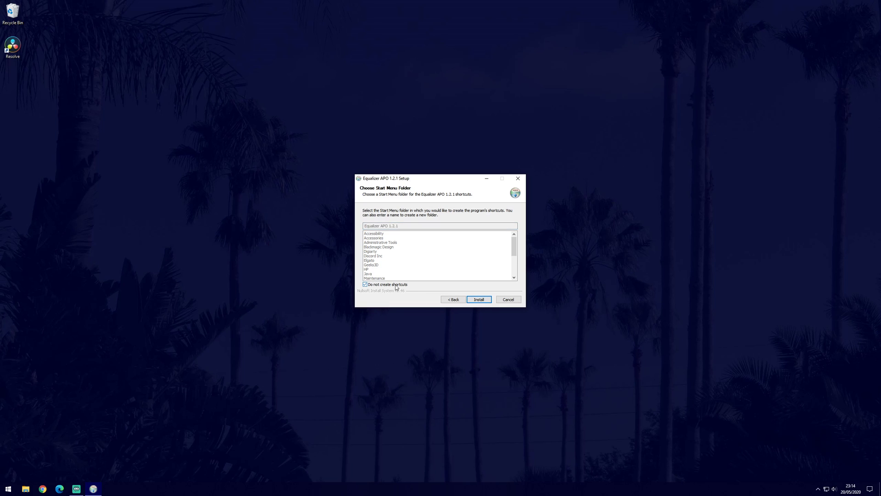
click(485, 301)
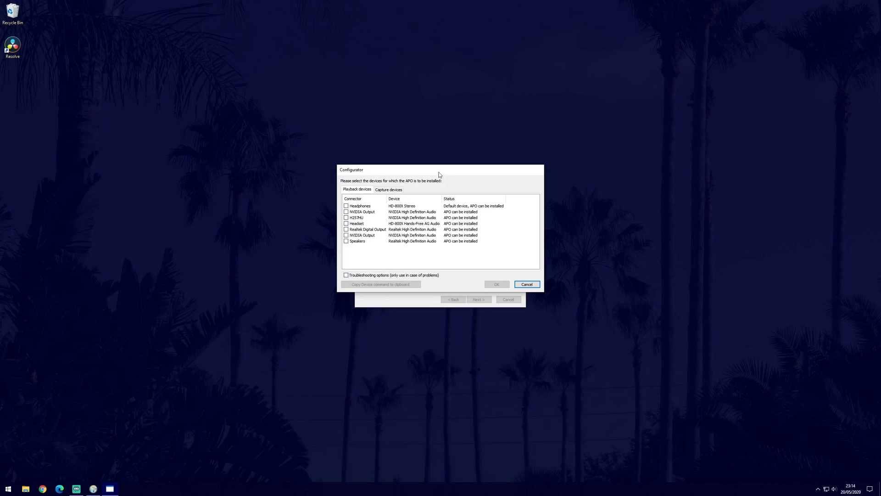
Tick Headset under Capture devices, confirm with OK, and dismiss the Info notice.
click(390, 191)
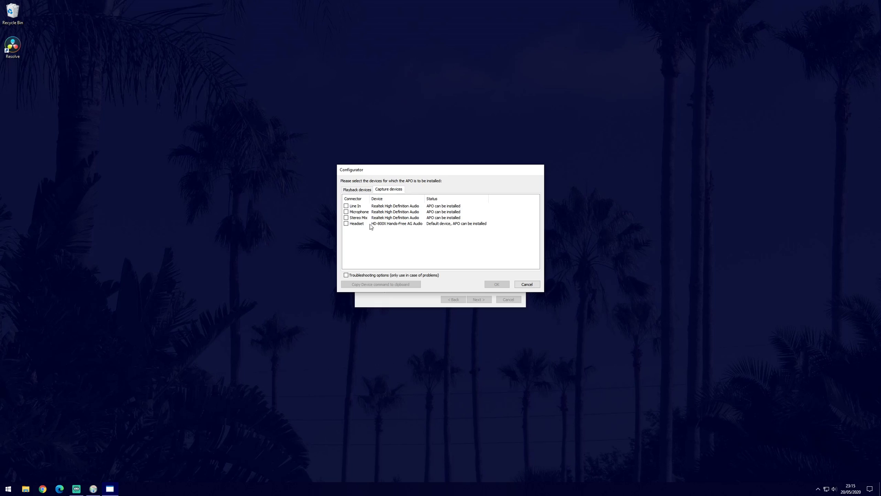
click(346, 224)
click(498, 284)
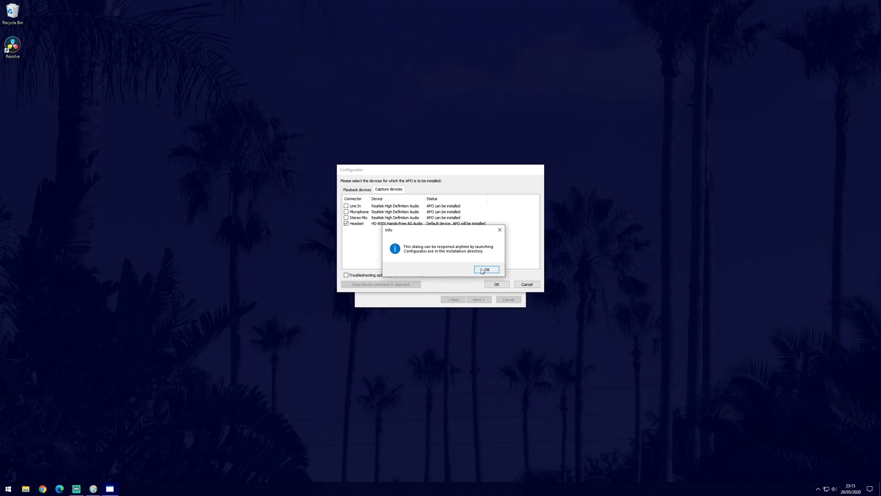
click(485, 270)
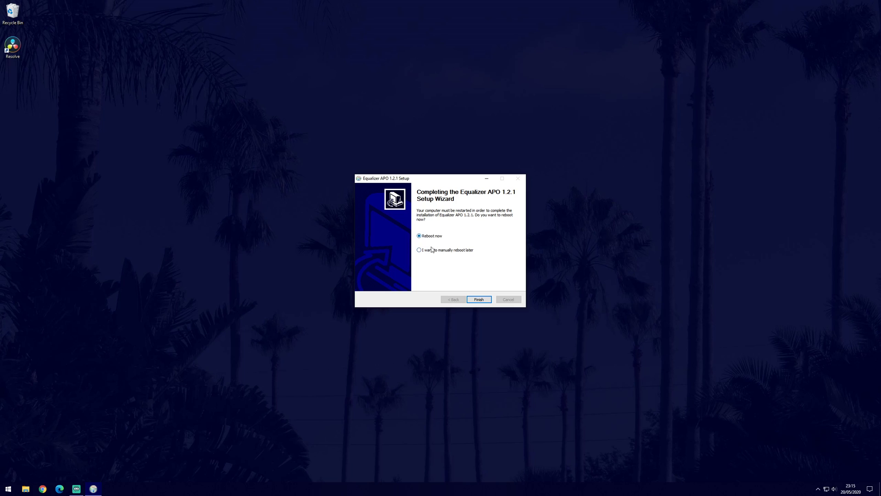
Select 'I want to manually reboot later' and finish the setup wizard.
click(432, 250)
click(485, 298)
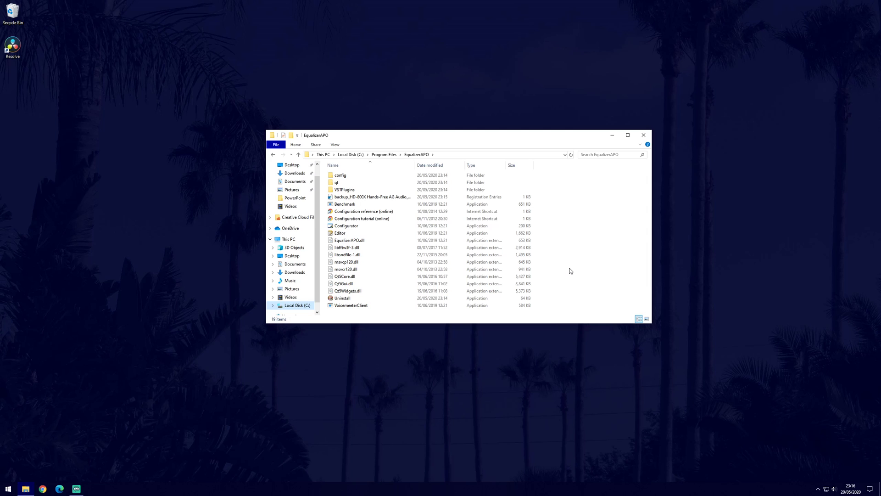
Launch Editor from the EqualizerAPO folder under Program Files.
double_click(341, 234)
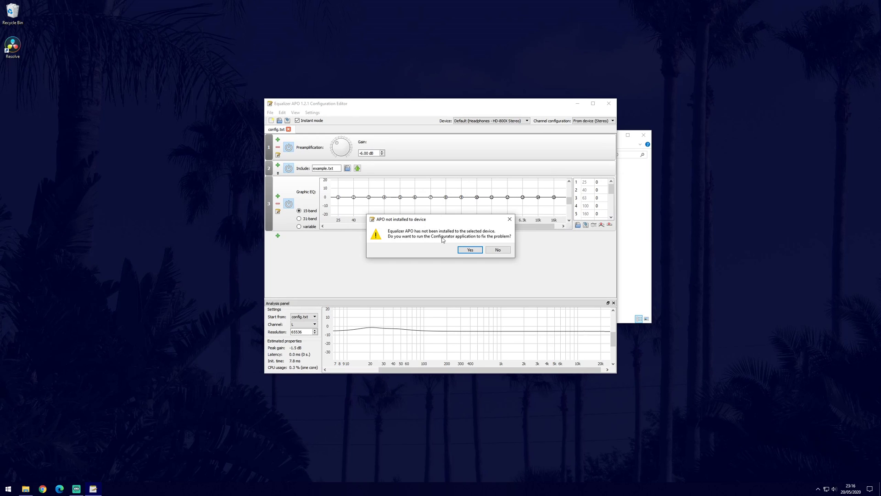
Decline the configurator prompt, then target the Headset - HD-800X Hands-Free AG Audio device in Stereo.
click(500, 251)
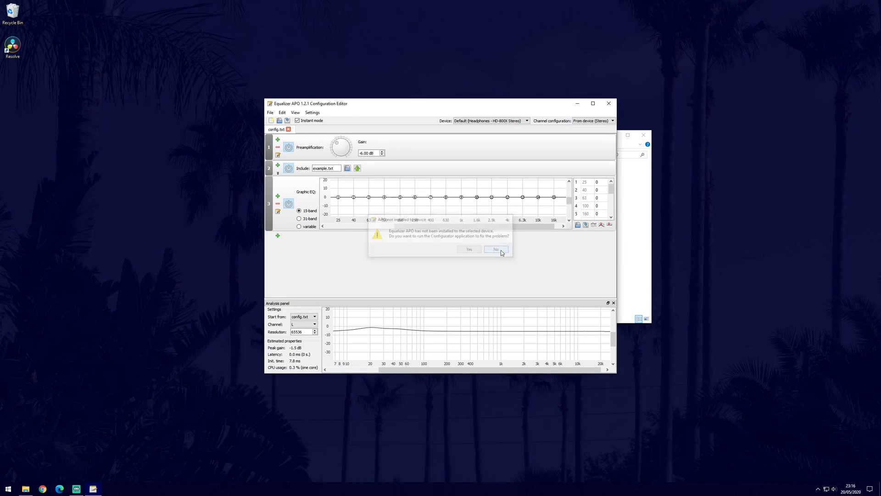
click(525, 122)
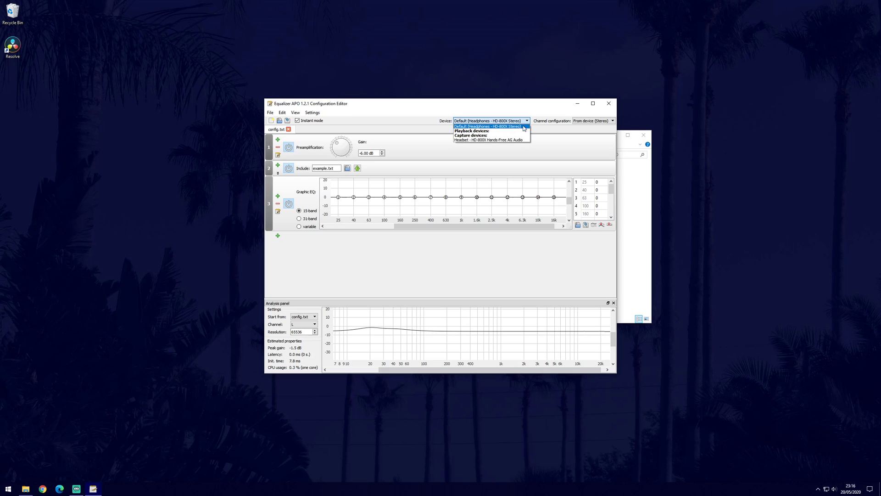
click(494, 140)
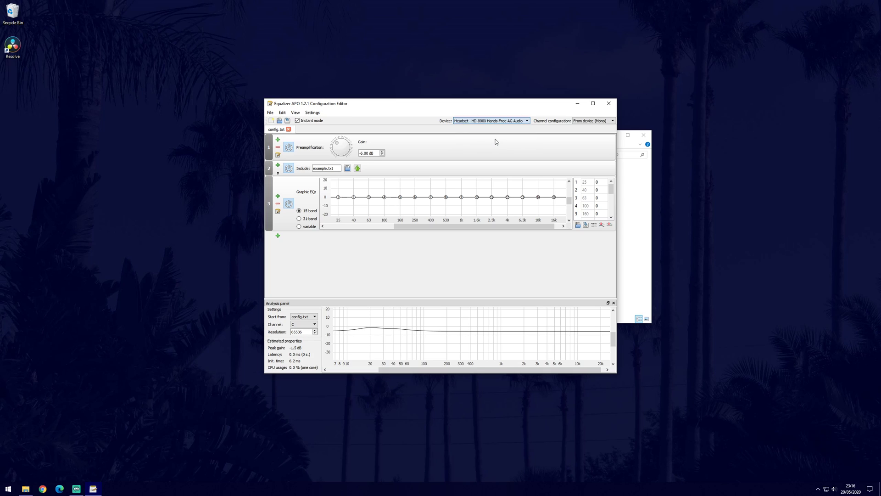
click(580, 121)
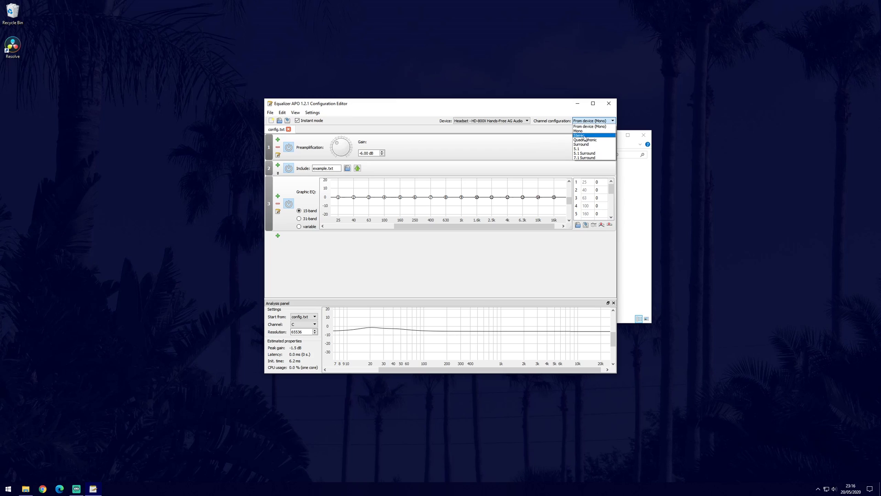
click(584, 136)
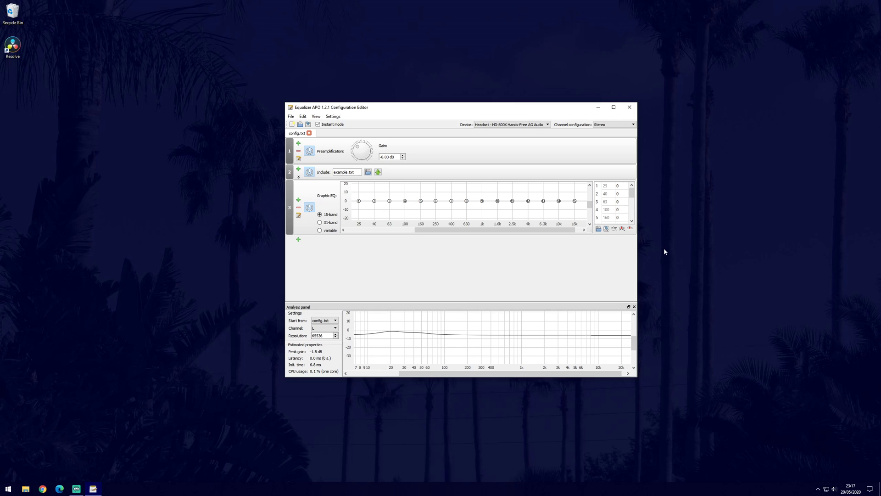
Delete the Graphic EQ and Include example.txt rows, adding no new filter.
click(299, 207)
click(299, 181)
click(317, 181)
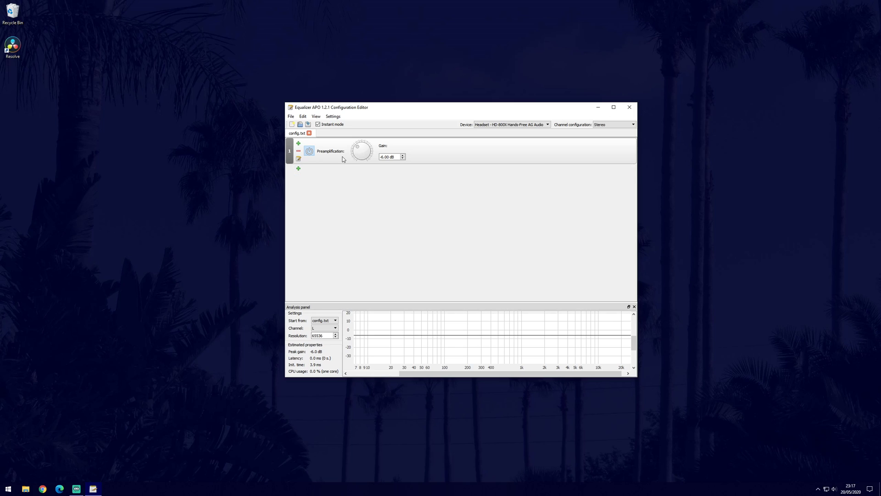
click(298, 169)
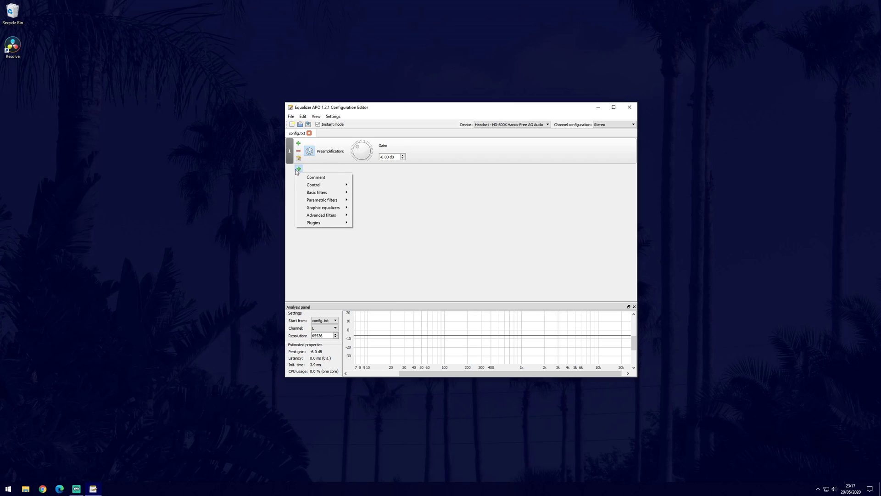
mouse_move(330, 193)
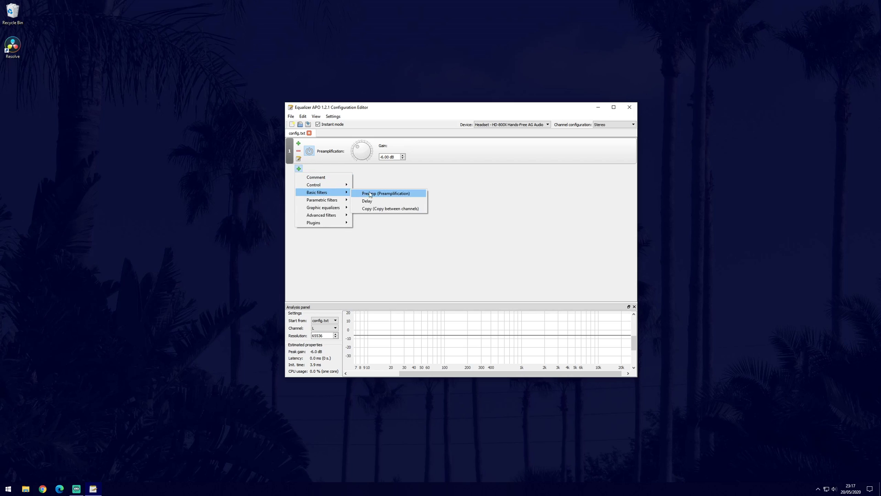
click(494, 198)
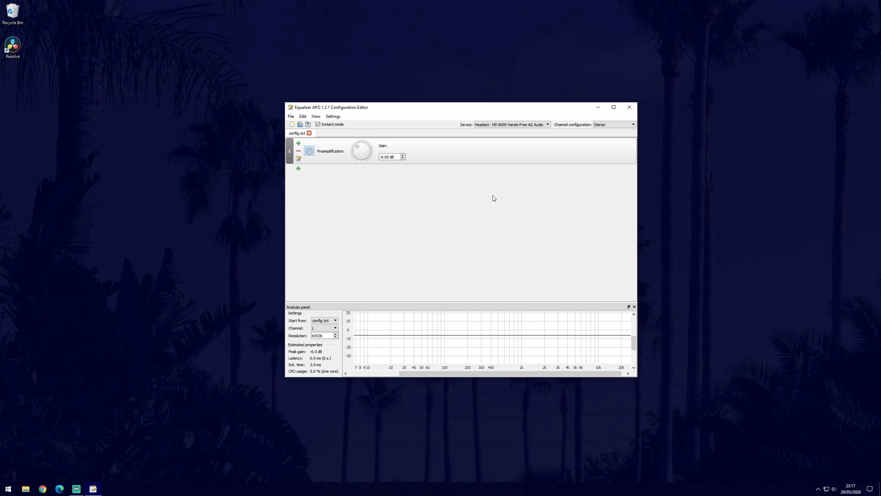
Raise the preamplification gain from -6.00 dB to -3.00 dB.
click(403, 155)
click(403, 155)
click(403, 156)
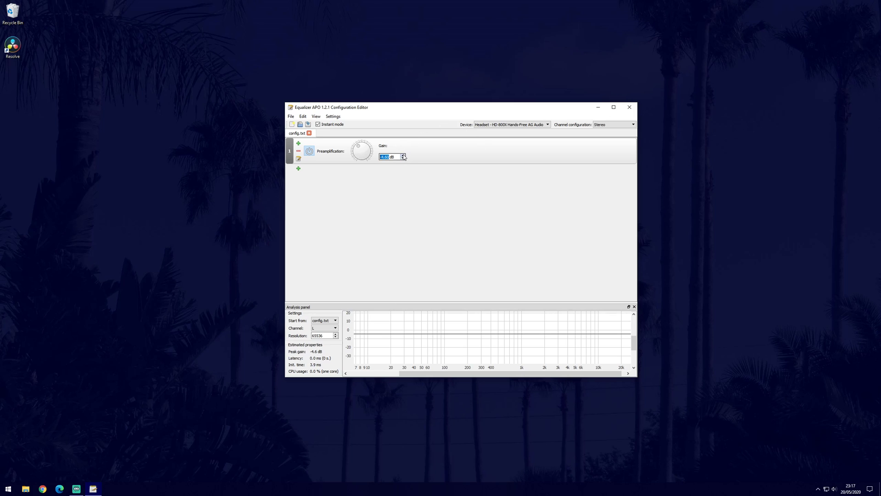
click(403, 155)
click(404, 156)
click(404, 156)
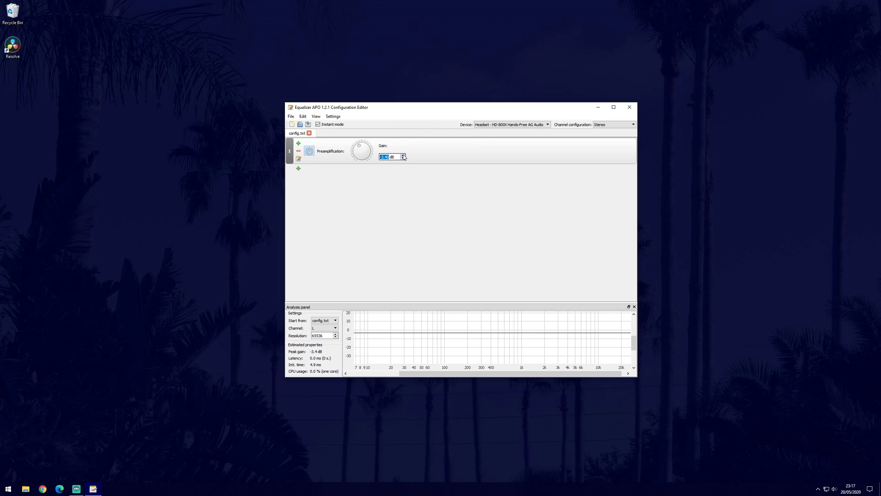
click(460, 194)
Save the configuration with the Headset preamp at -3.00 dB to config.txt.
click(291, 116)
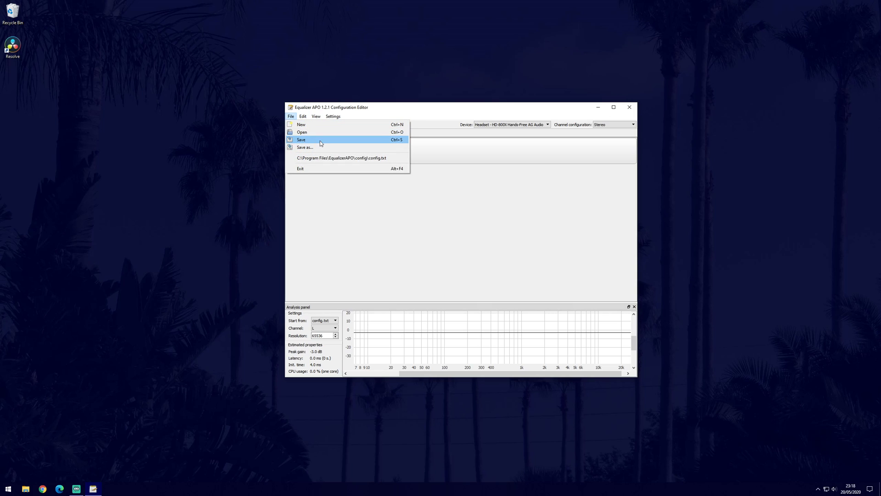
click(303, 140)
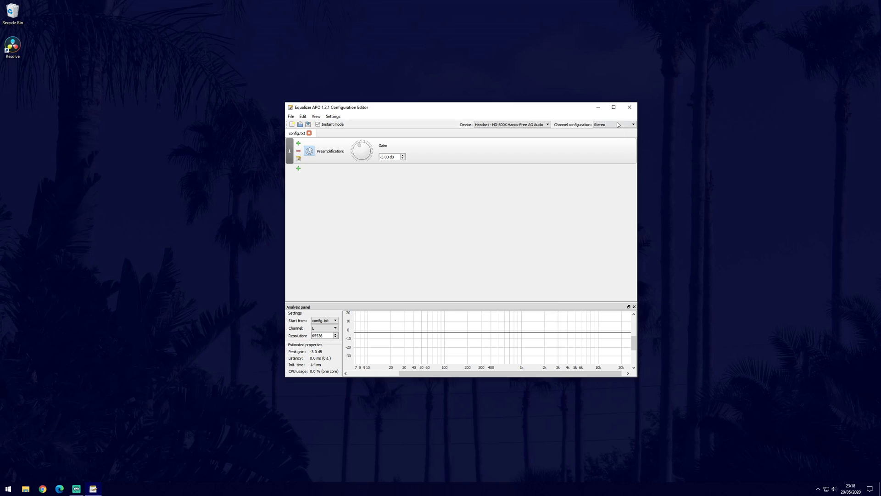
Close the Equalizer APO Configuration Editor window, leaving an empty desktop.
click(630, 108)
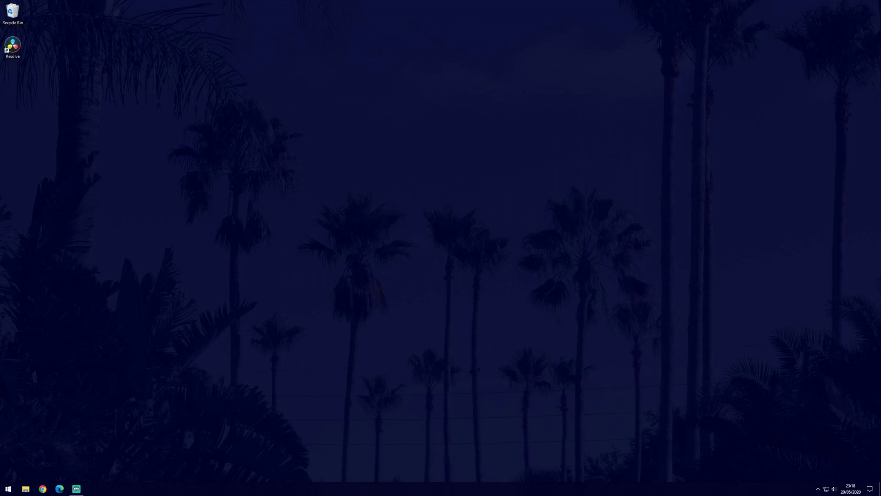